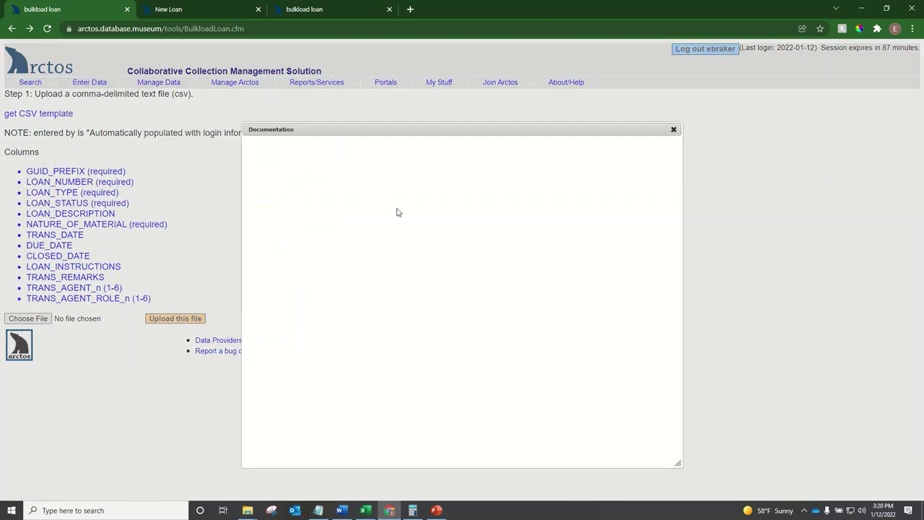
Dismiss the documentation popup and bring up the blank New Loan form to compare required fields
click(673, 130)
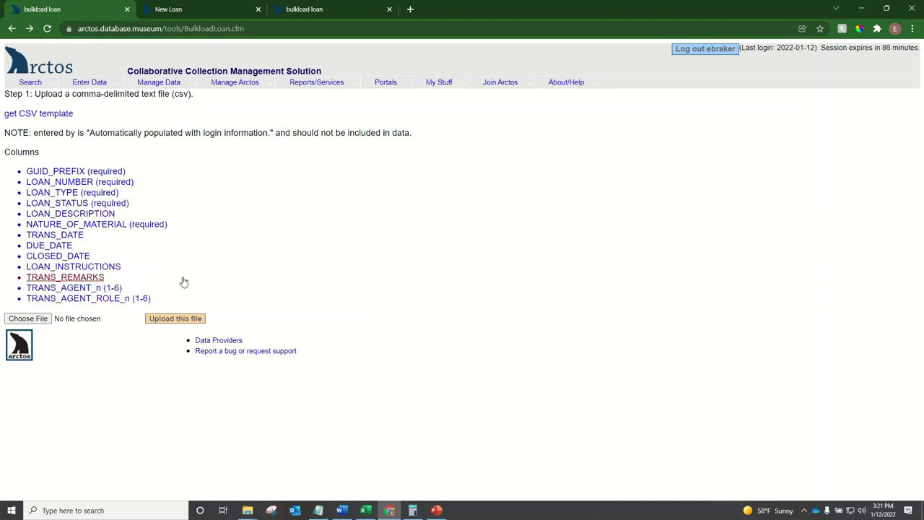
click(194, 10)
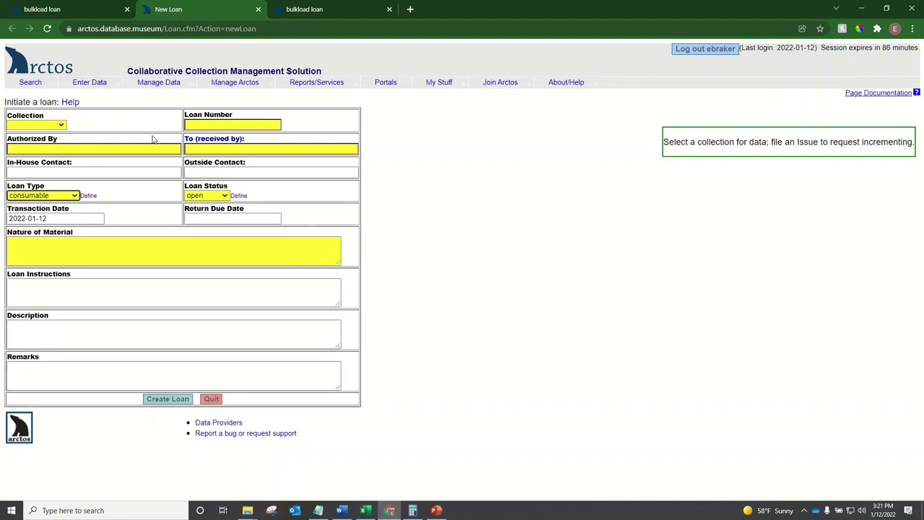
Review the Loan Type dropdown choices, then return to the bulkload loan column list
click(69, 196)
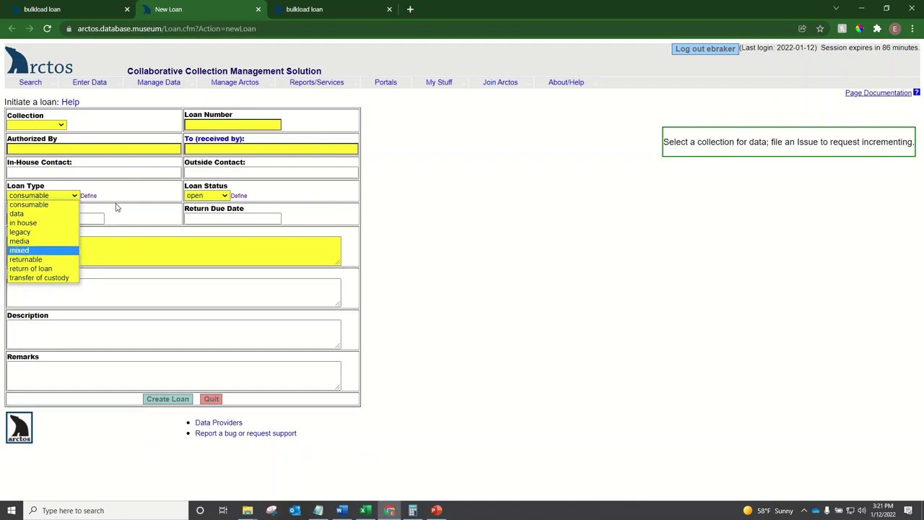
click(72, 9)
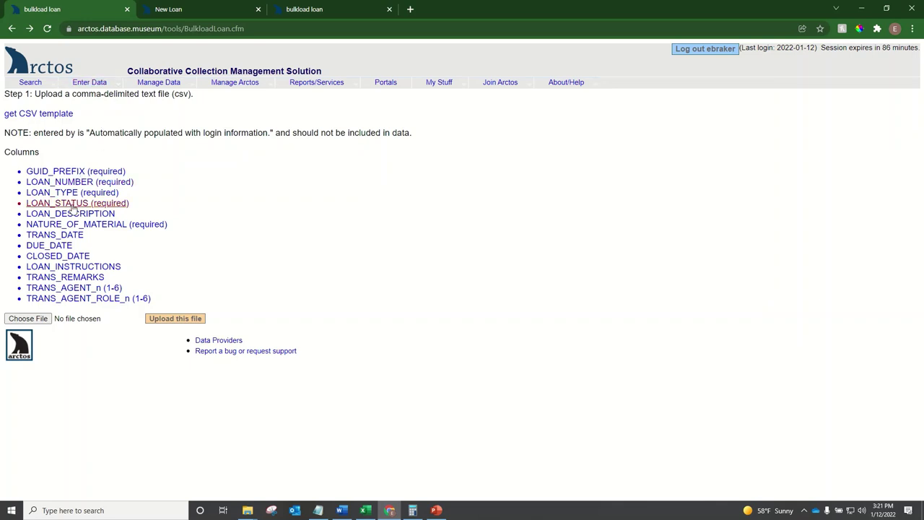
Look up LOAN_STATUS allowed values: closed, in process, open, returned, unknown
click(73, 206)
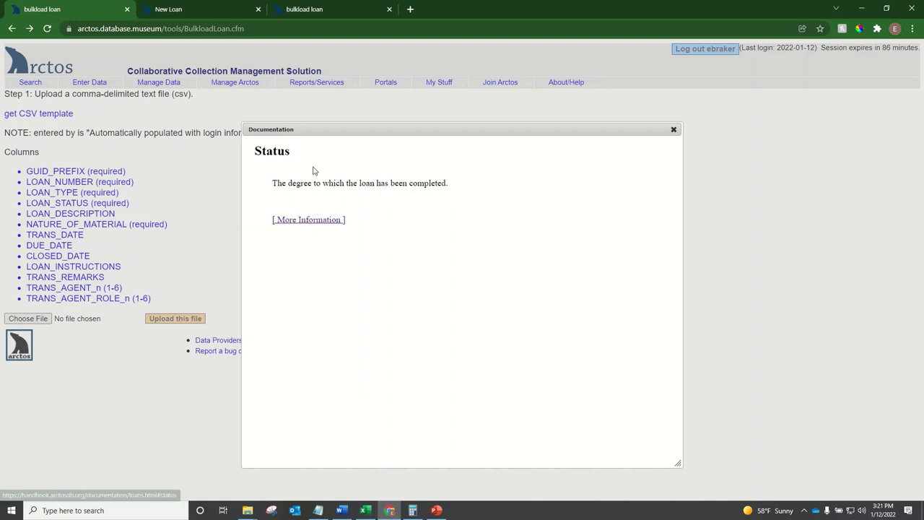
click(322, 221)
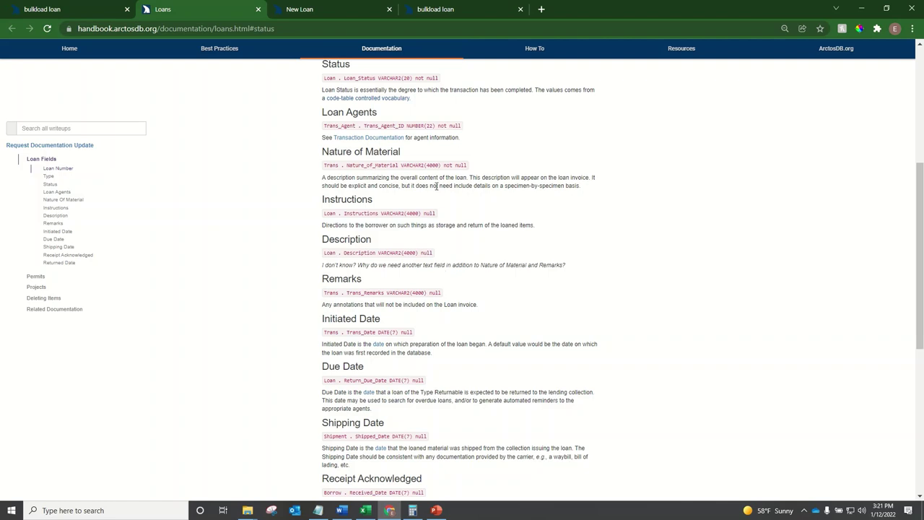
click(354, 98)
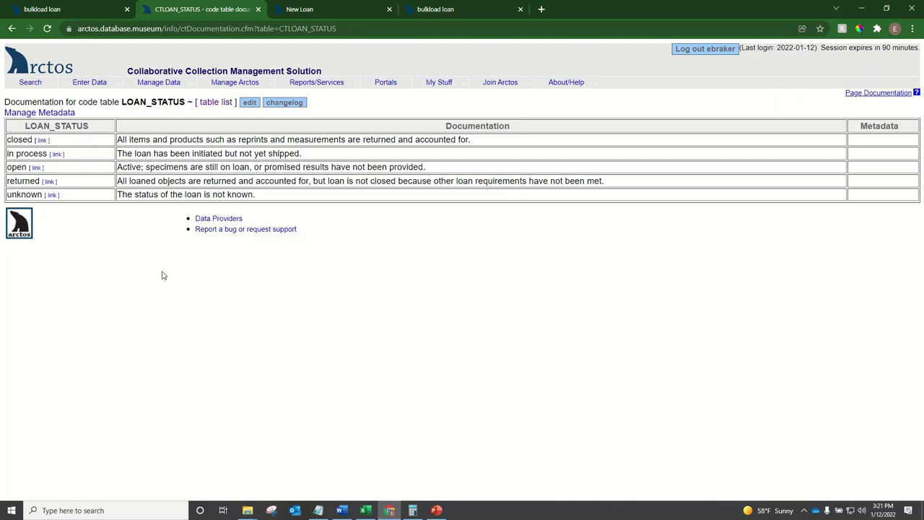
click(100, 8)
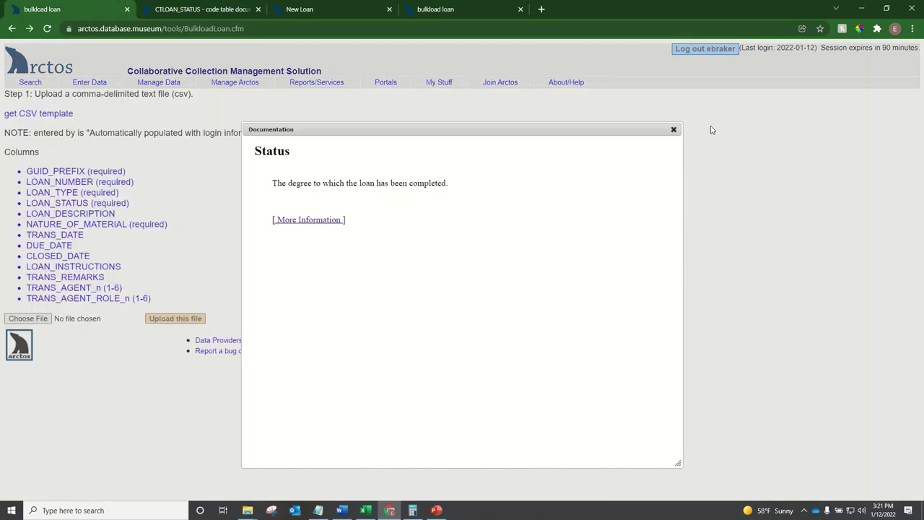
Check the loan_retrocapture_bulkloader sheet's loan_number, trans_date and due_date columns against the upload format
click(674, 129)
click(363, 511)
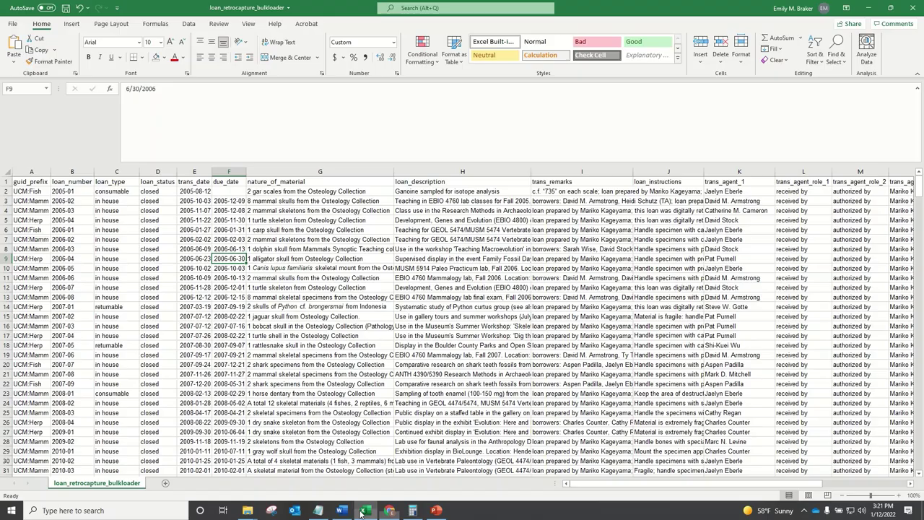
click(364, 394)
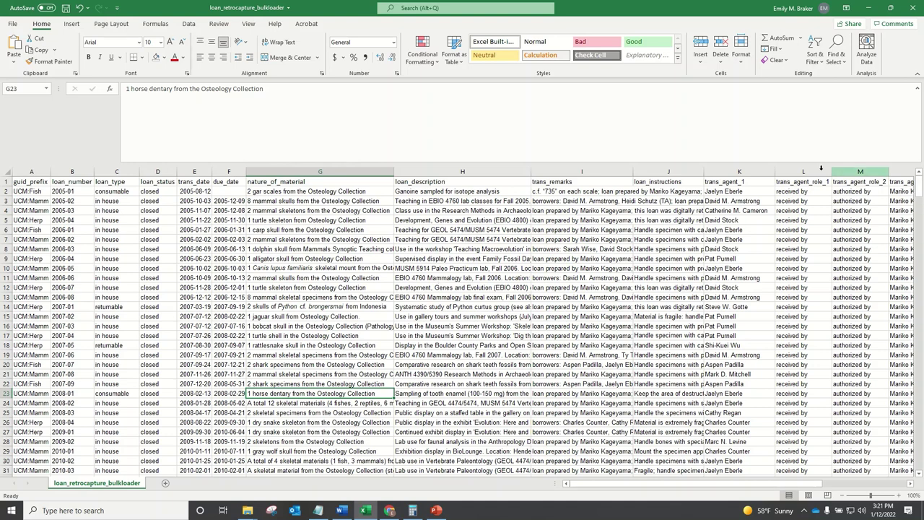
click(42, 181)
click(195, 181)
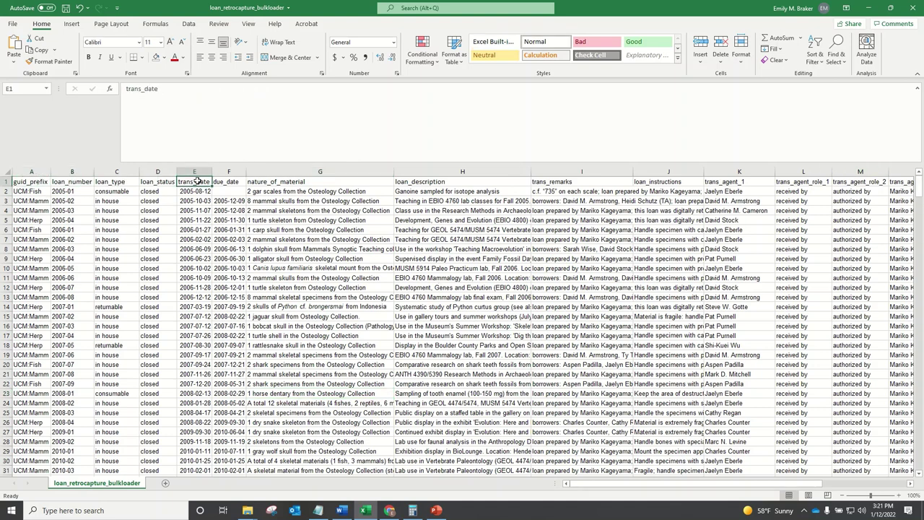
click(234, 181)
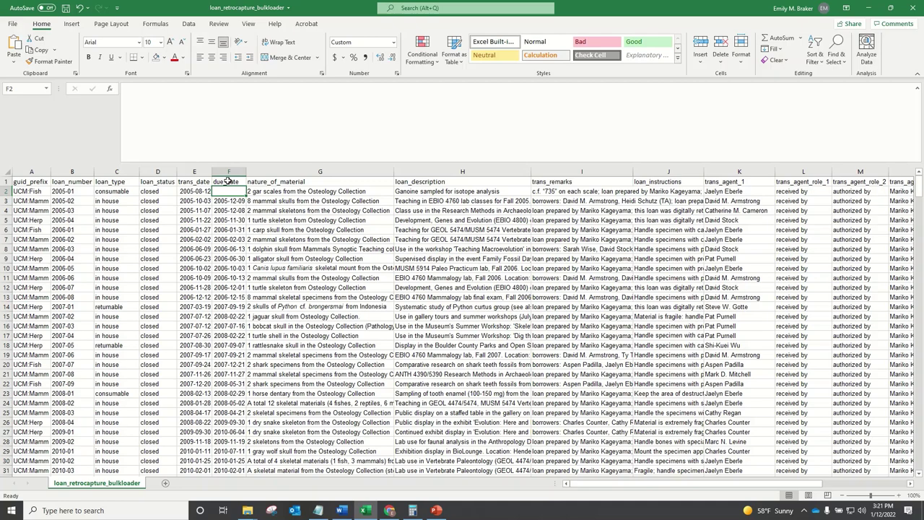
click(228, 181)
drag(639, 484, 727, 489)
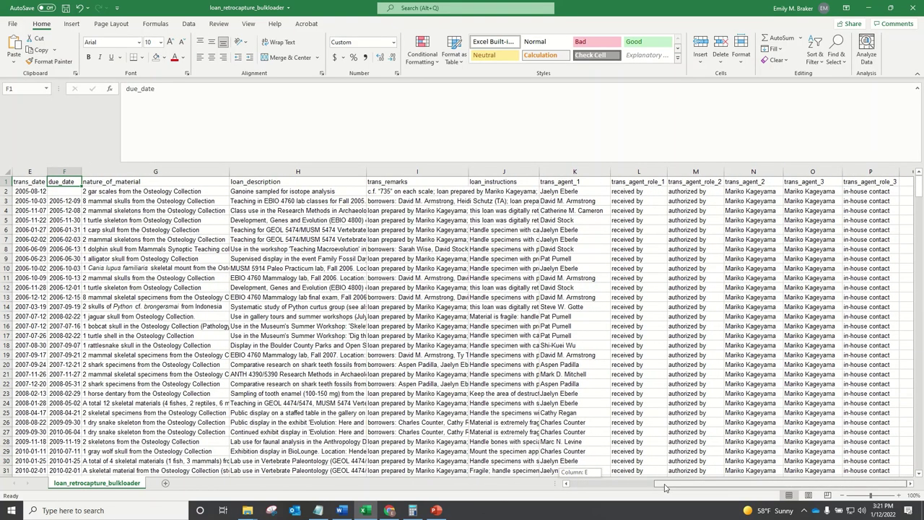
drag(725, 490, 549, 485)
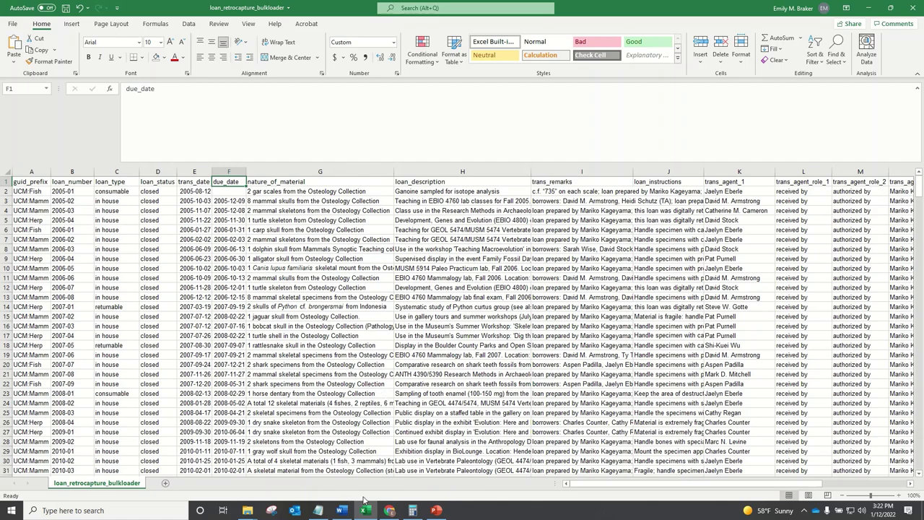
click(389, 510)
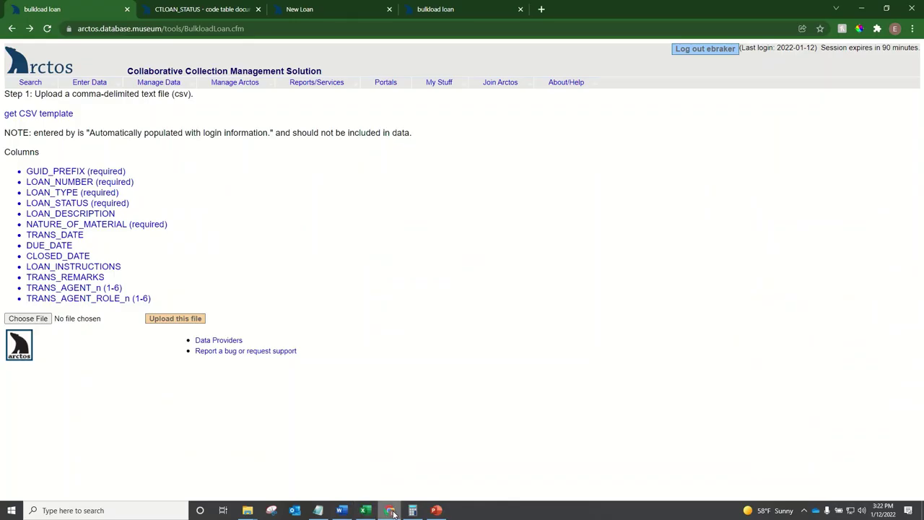
Upload the loan_retrocapture_bulkloader CSV; validation flags four problem records
click(46, 319)
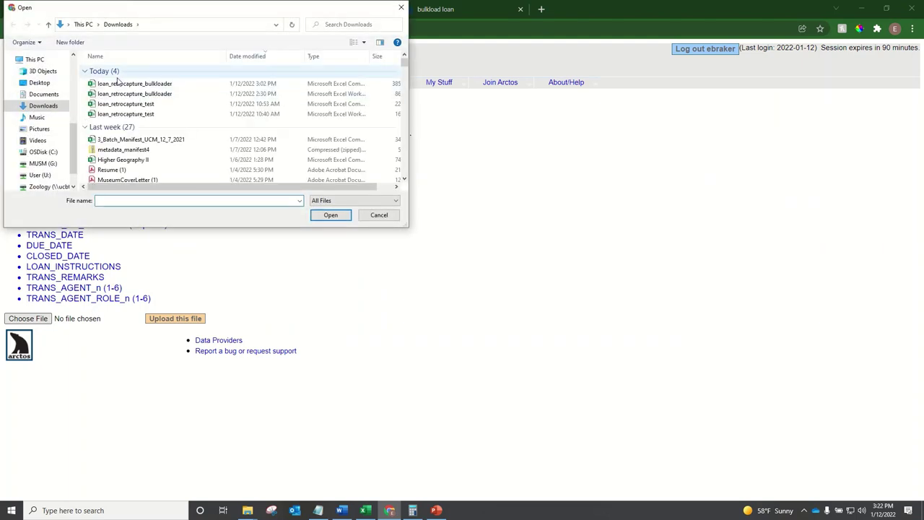
click(119, 84)
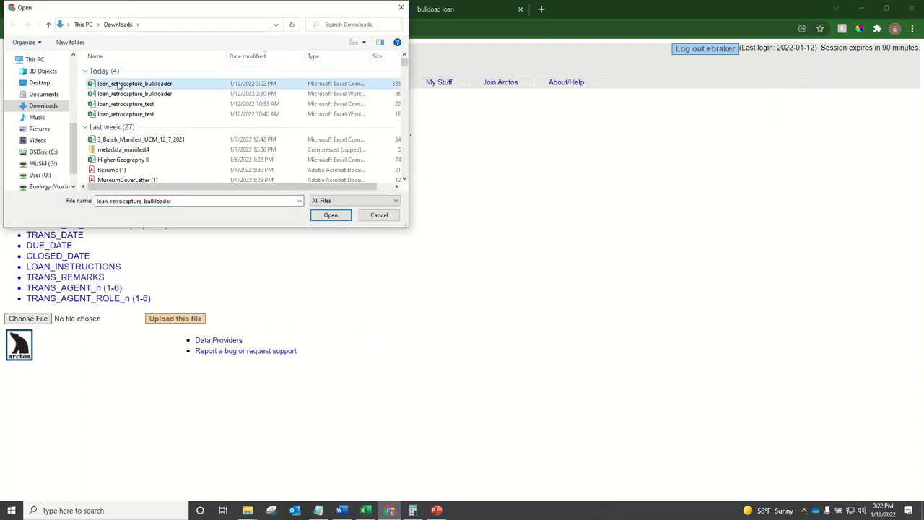
click(330, 215)
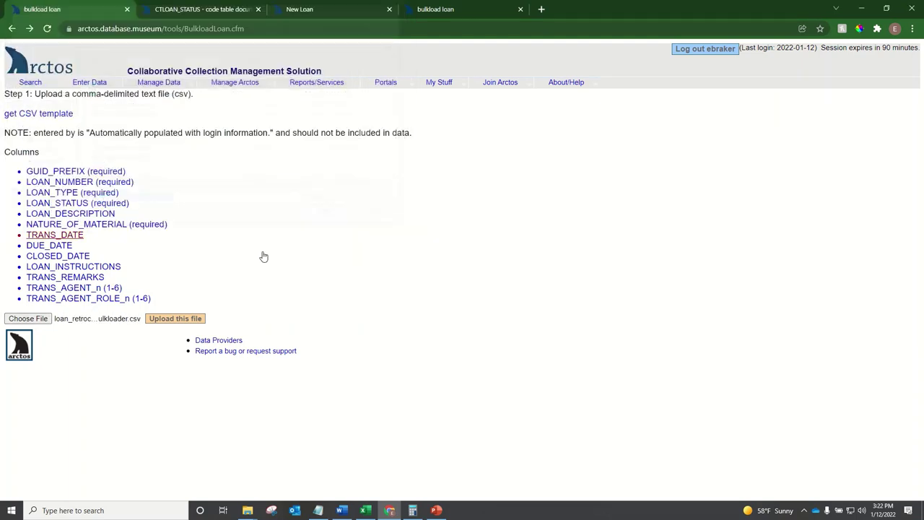
click(185, 319)
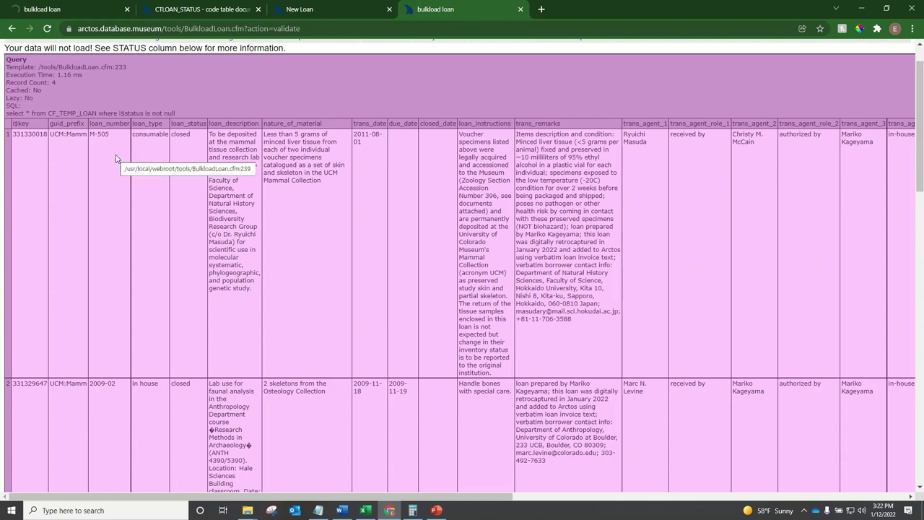
drag(4, 48, 94, 47)
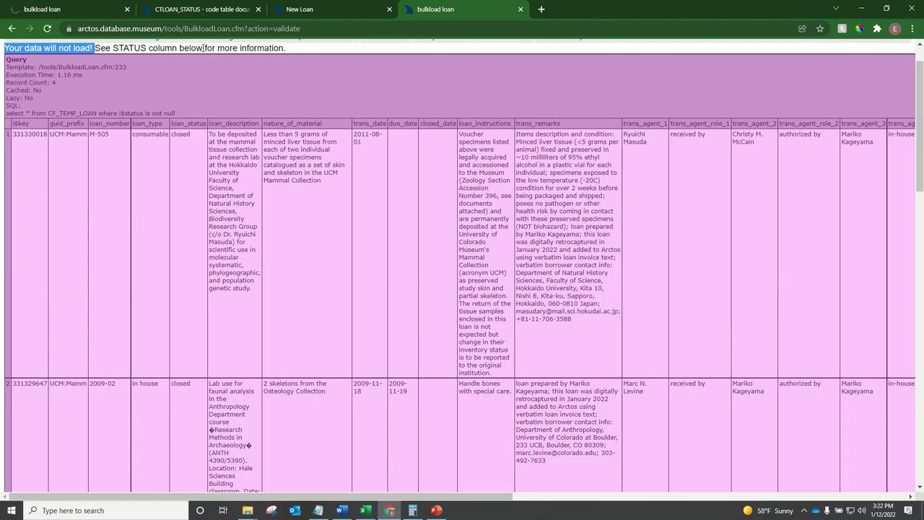
drag(382, 498, 757, 490)
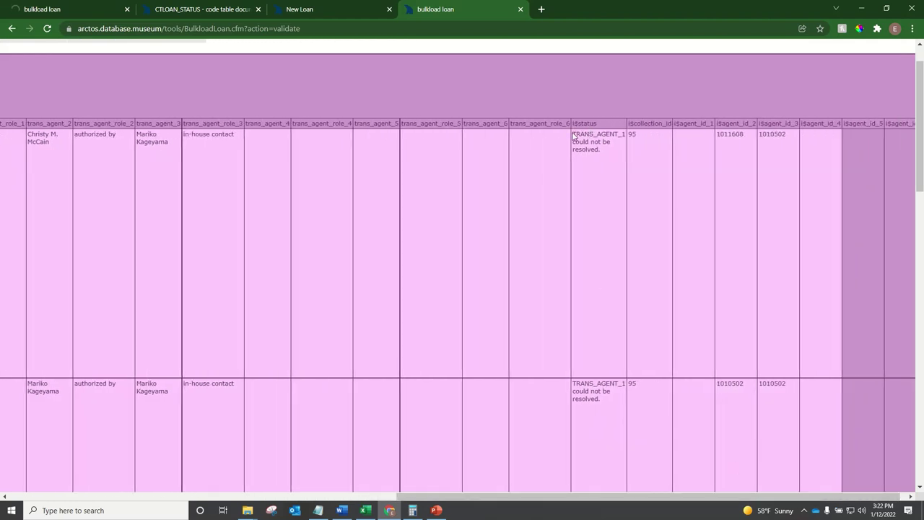
drag(575, 136, 601, 150)
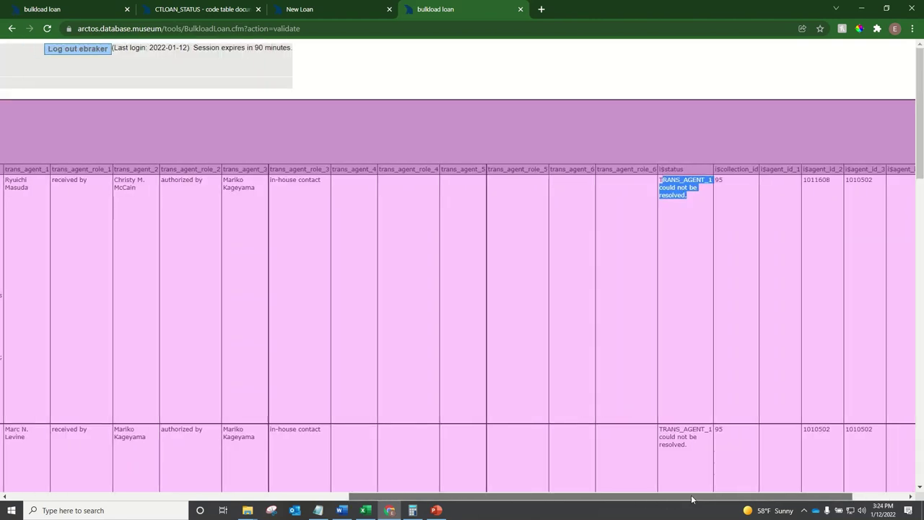
drag(692, 498, 579, 498)
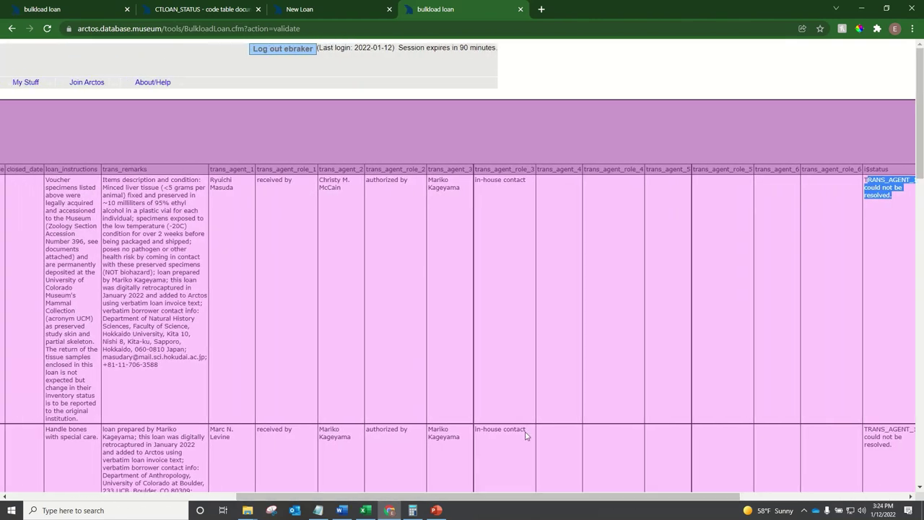
drag(234, 189, 212, 181)
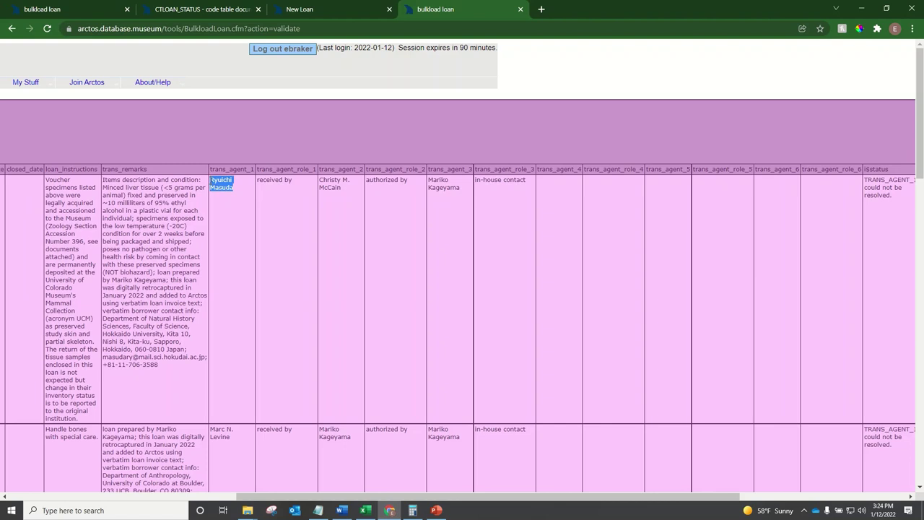
drag(210, 429, 231, 447)
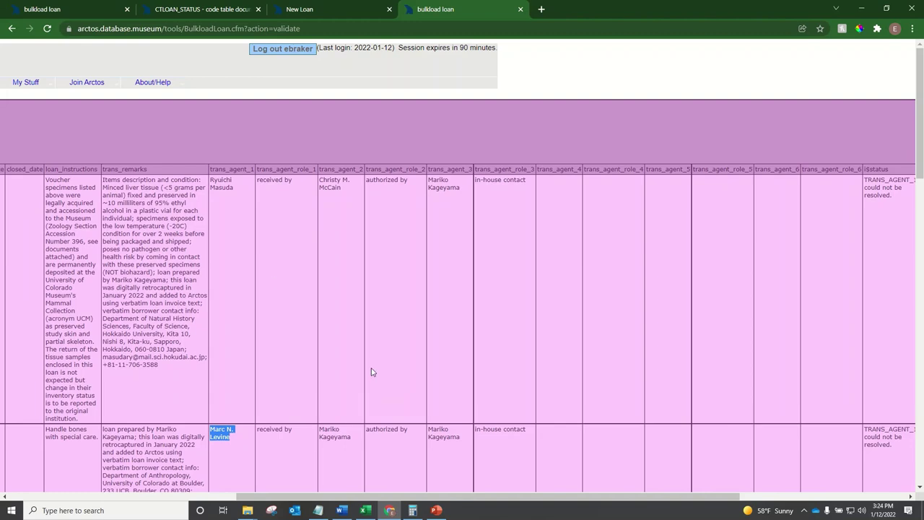
scroll(272, 373, down, 1)
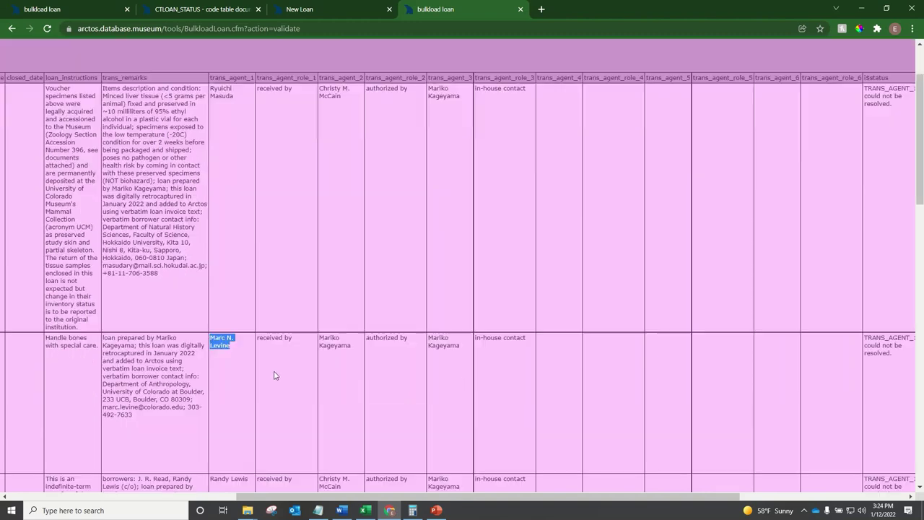
scroll(273, 373, down, 1)
scroll(274, 375, down, 1)
scroll(275, 374, down, 2)
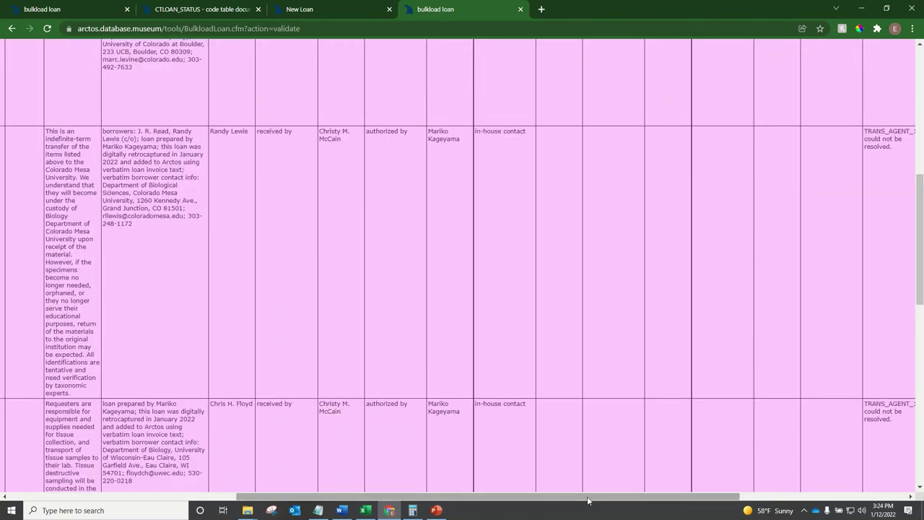
drag(570, 497, 332, 498)
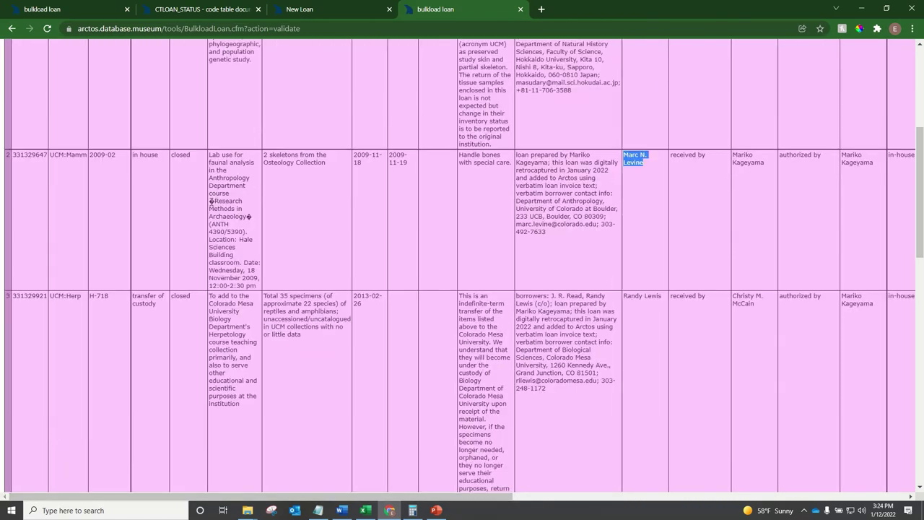
drag(210, 201, 252, 216)
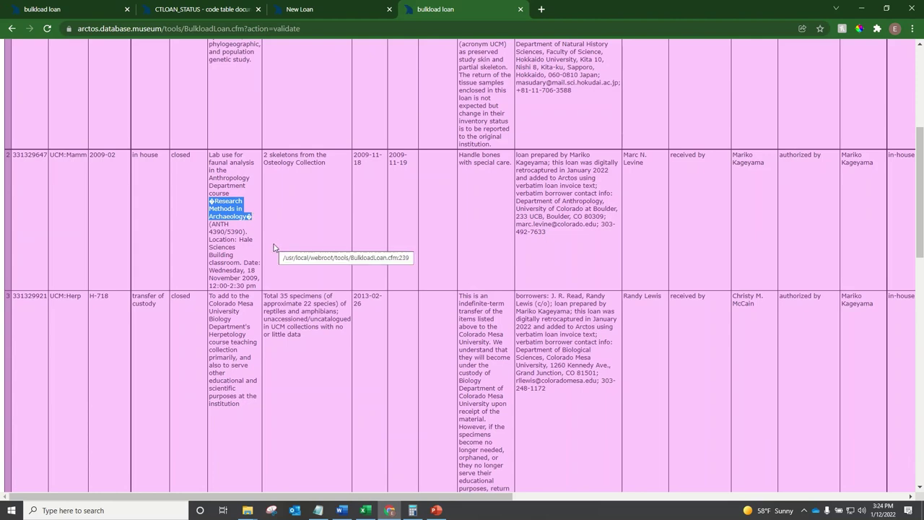
scroll(274, 248, up, 3)
scroll(398, 310, up, 2)
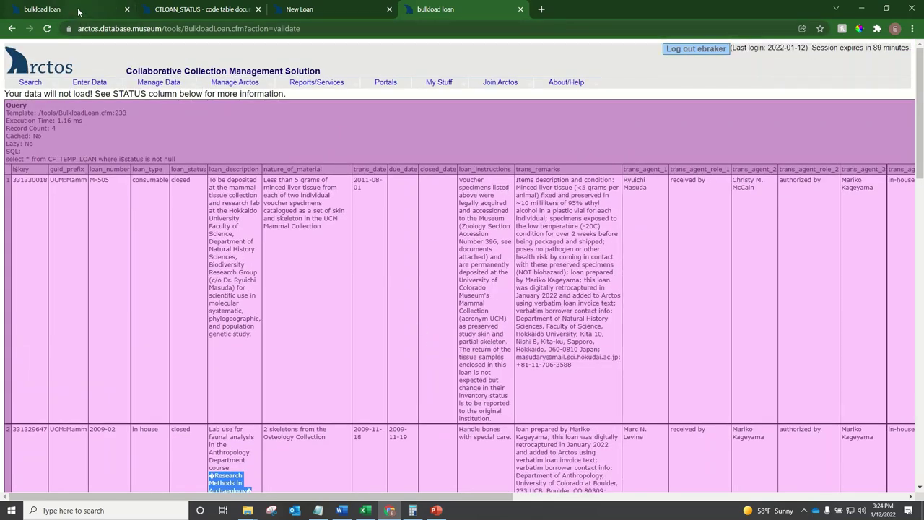
Review the clean dump table of 419 loan records on the first bulkload tab
click(80, 11)
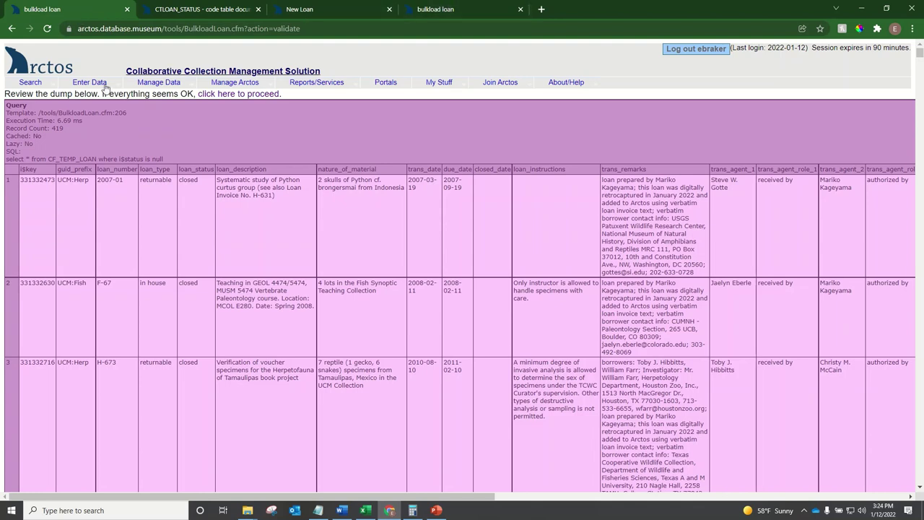
drag(4, 94, 101, 94)
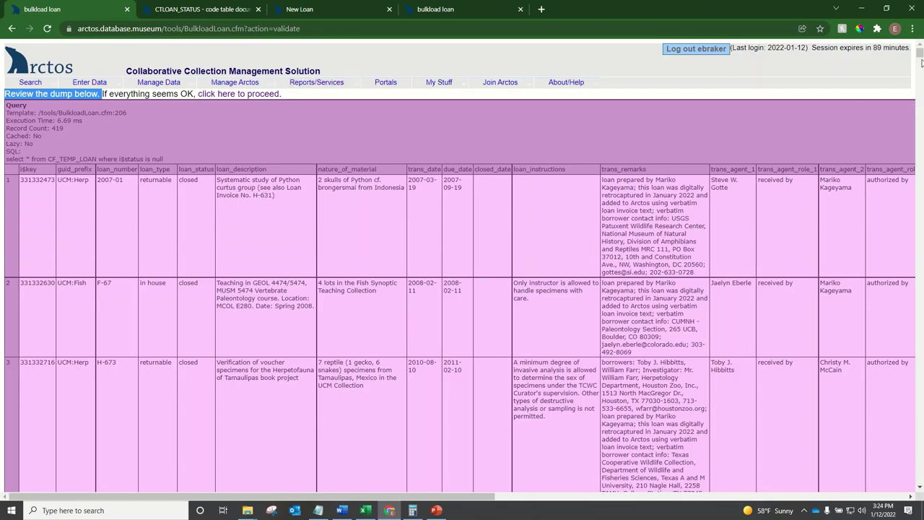
mouse_move(920, 54)
mouse_down()
mouse_move(920, 102)
mouse_move(920, 51)
mouse_up()
Proceed with the load and scroll the loaded loan numbers down to M-526
click(261, 98)
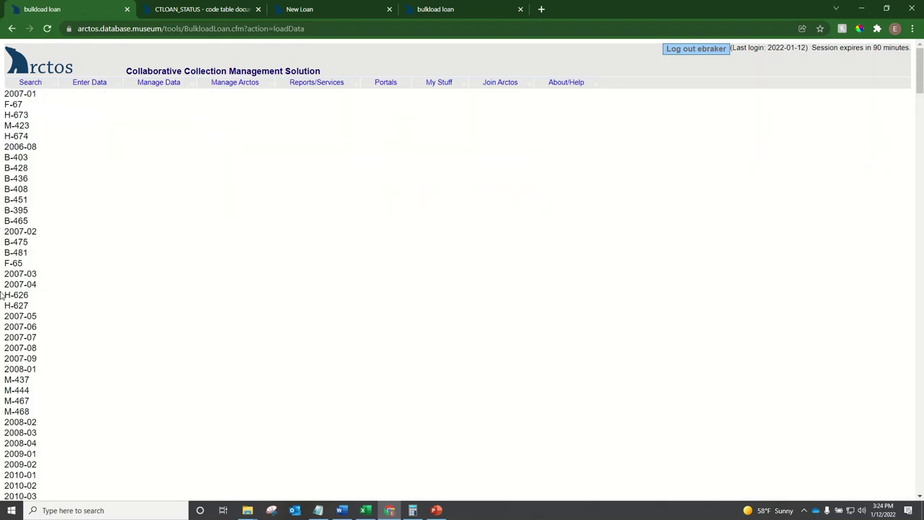
mouse_move(916, 67)
mouse_down()
mouse_move(907, 326)
mouse_move(913, 462)
mouse_up()
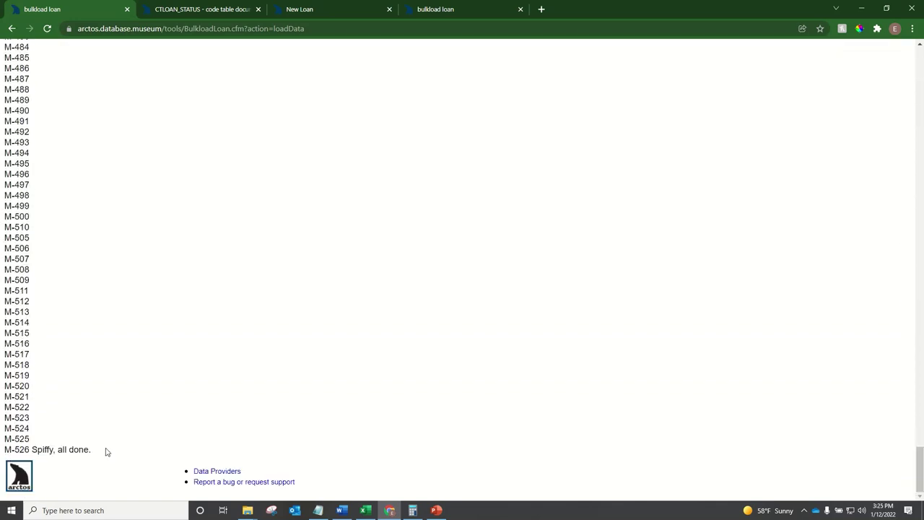